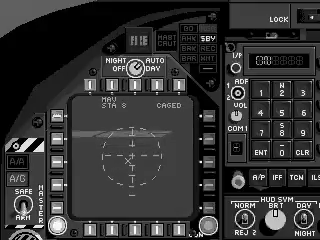
Uncage the Maverick seeker on station 8 and return to the forward cockpit view
key("u")
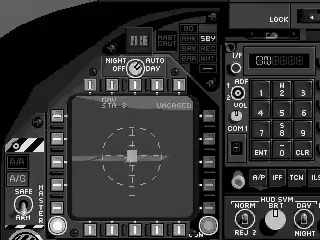
key("F1")
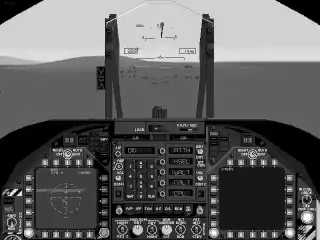
Switch to the external weapon view to watch the launched Maverick in flight
key("F4")
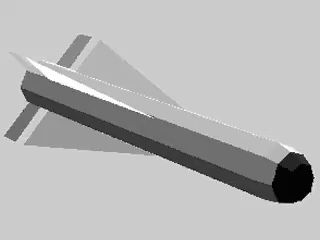